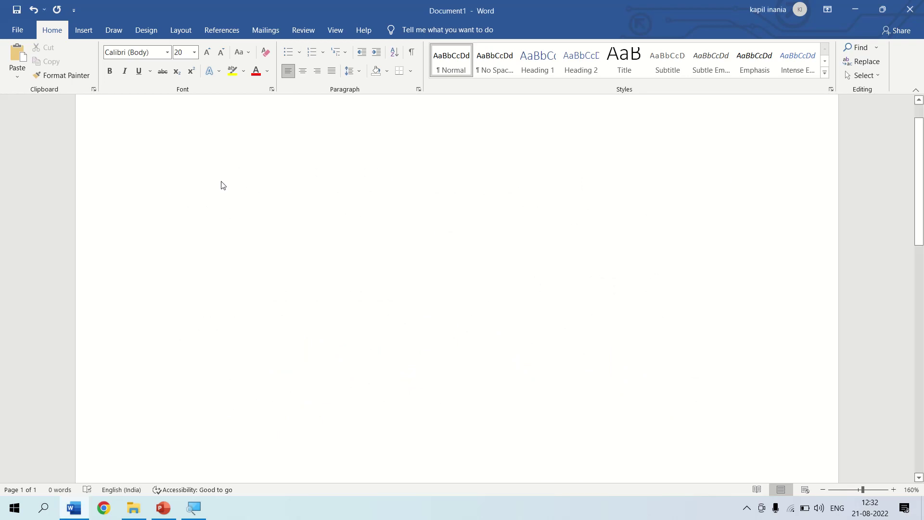
# - Type the author's full name on the blank page at 20-point Calibri
pyautogui.write('kapil inaniya')
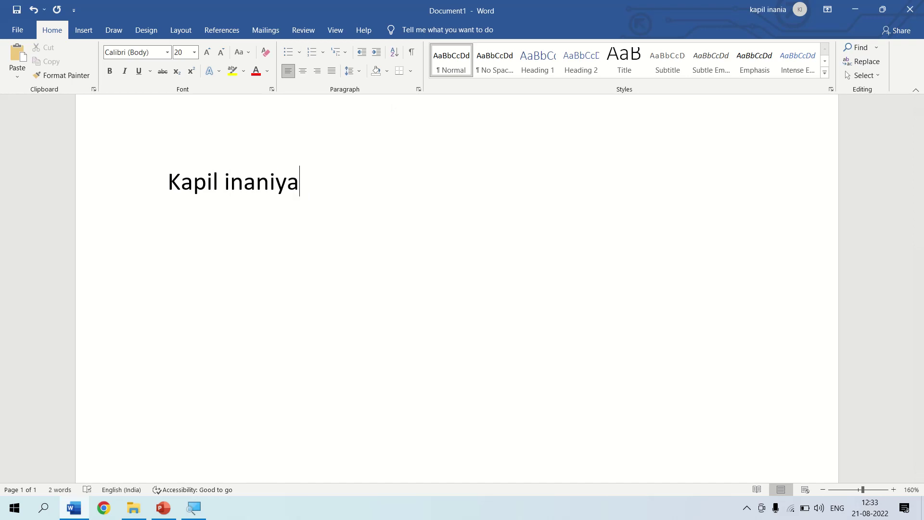
# - Open the AutoCorrect dialog from the Proofing section of Word Options
pyautogui.click(3, 36)
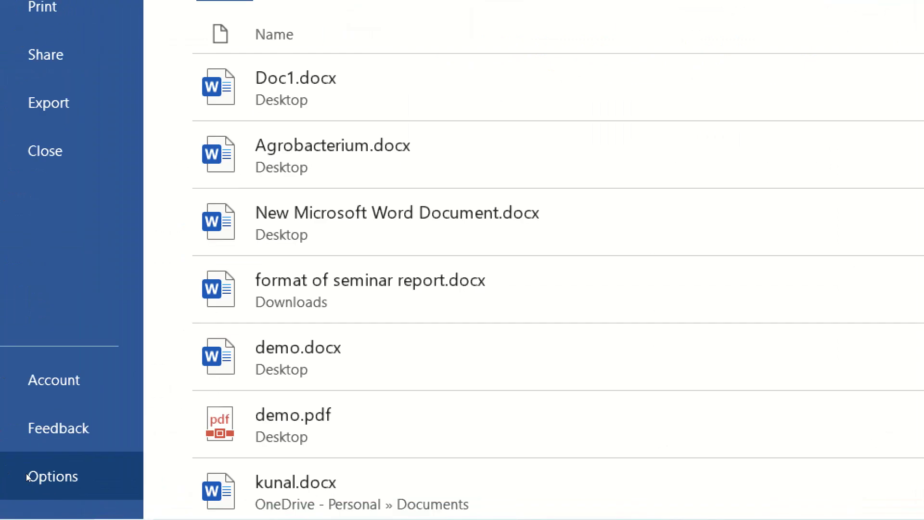
pyautogui.click(27, 475)
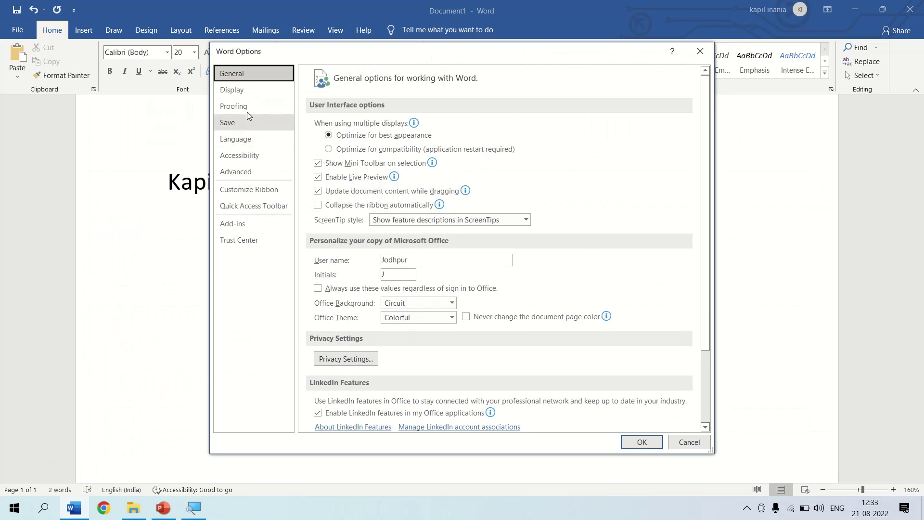
pyautogui.click(231, 110)
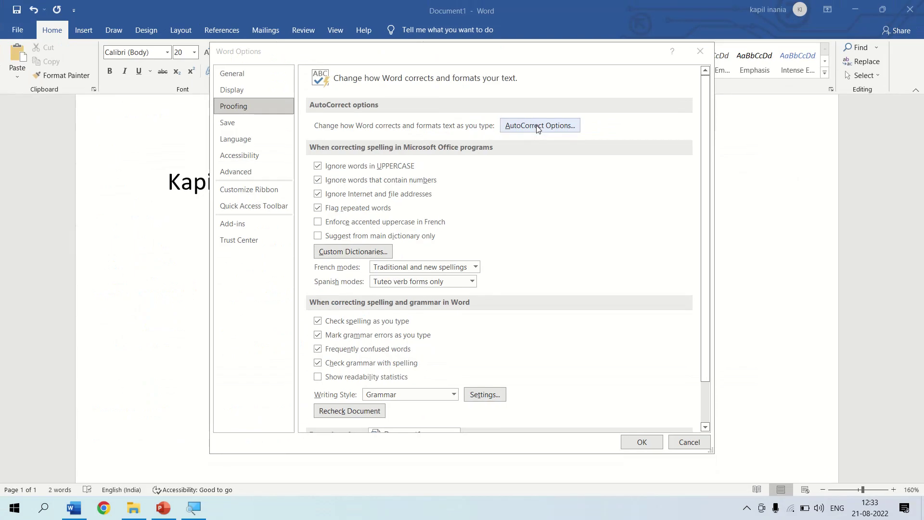
pyautogui.click(538, 127)
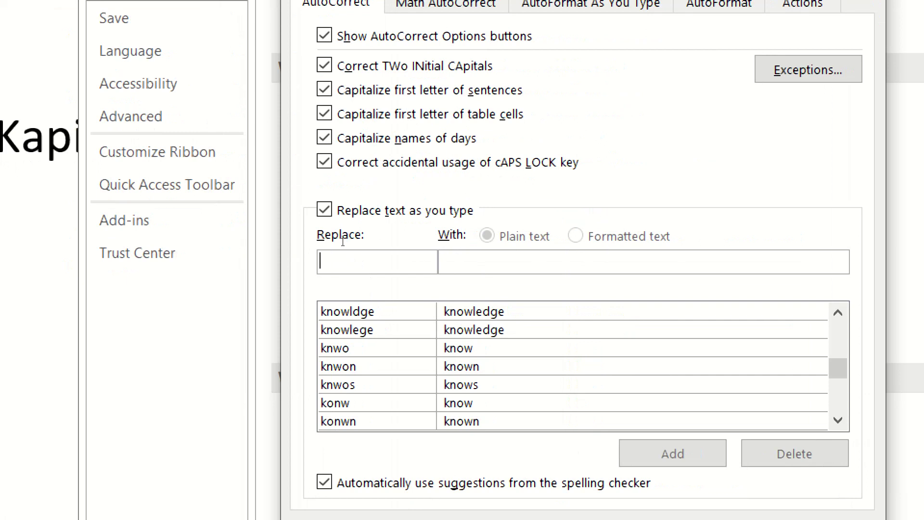
# - Add a plain-text AutoCorrect entry replacing k* with the author's full name, then close both dialogs
pyautogui.write('k')
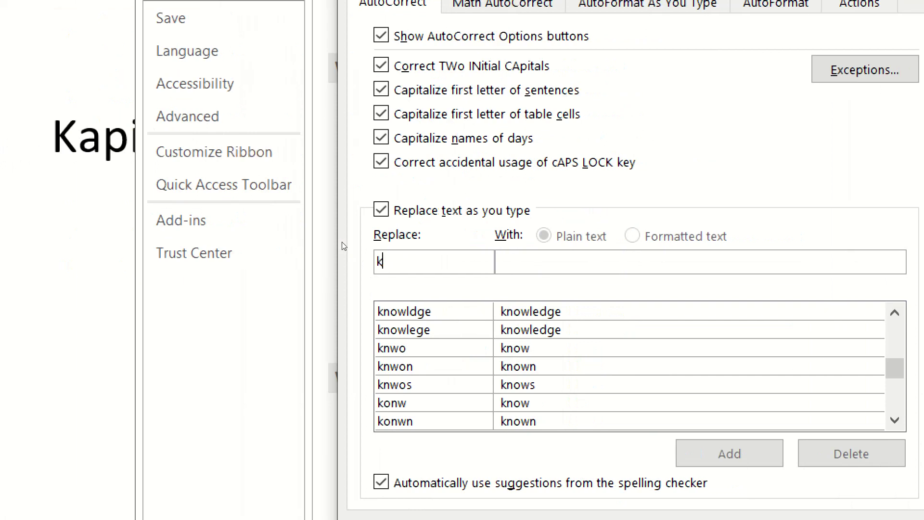
pyautogui.write('*')
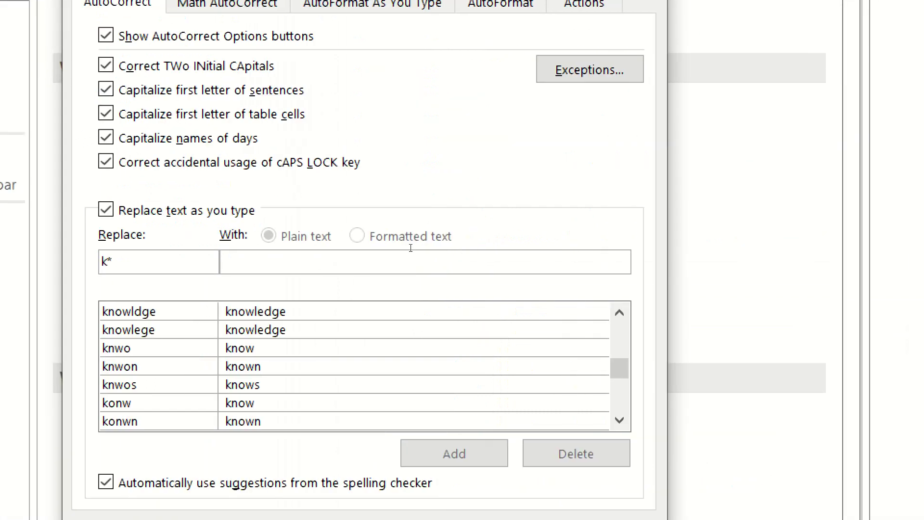
pyautogui.click(411, 249)
pyautogui.write('kap')
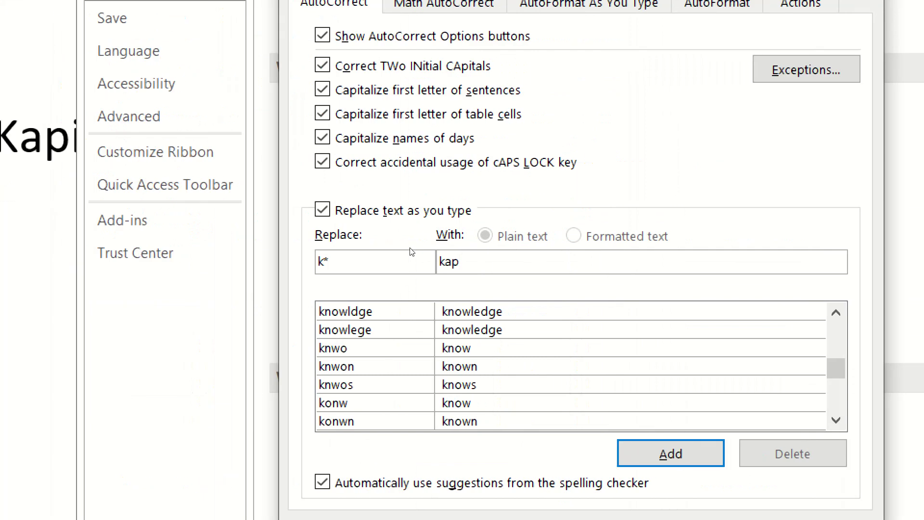
pyautogui.write('il inani')
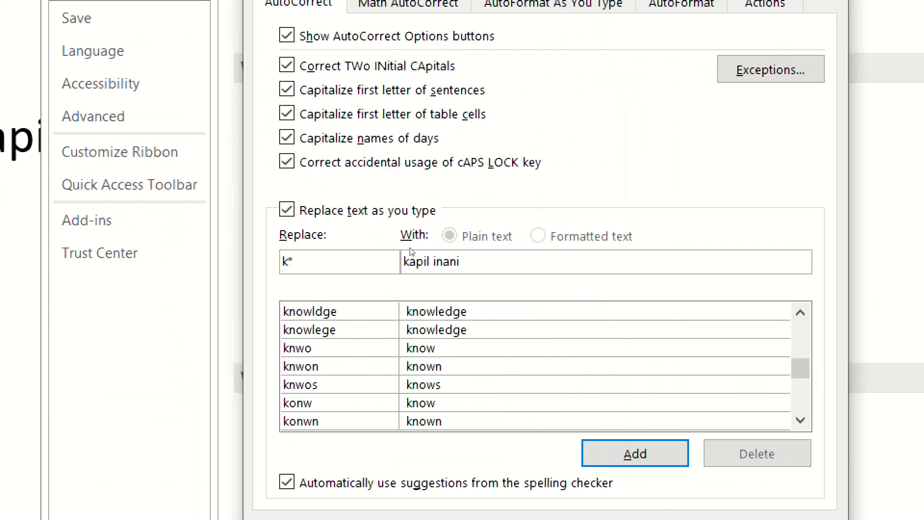
pyautogui.write('ya')
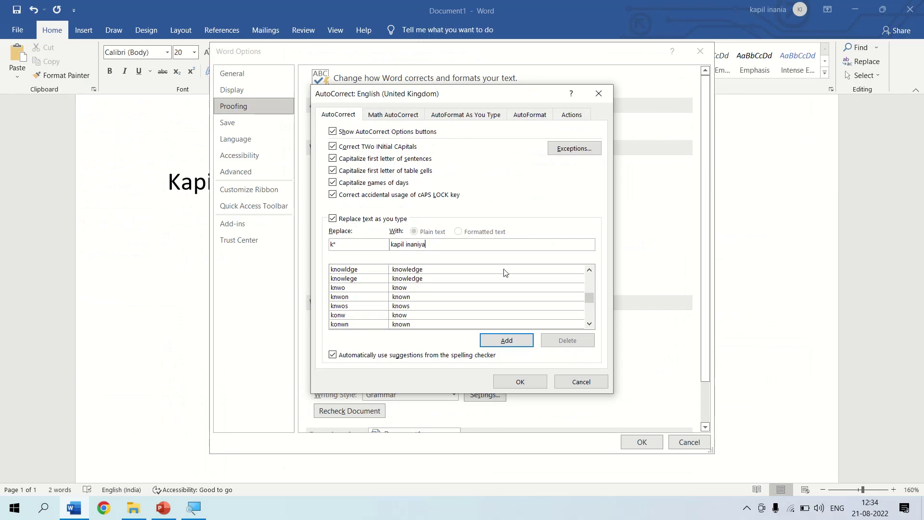
pyautogui.click(509, 341)
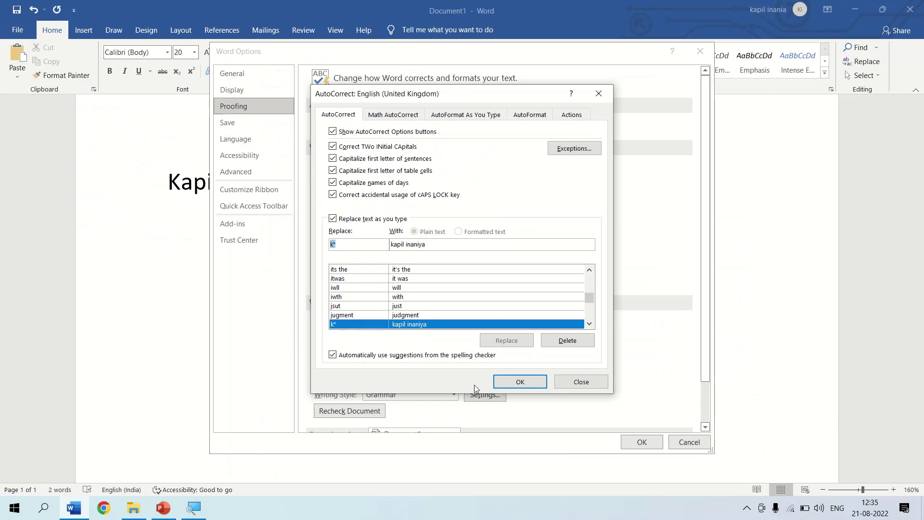
pyautogui.click(495, 385)
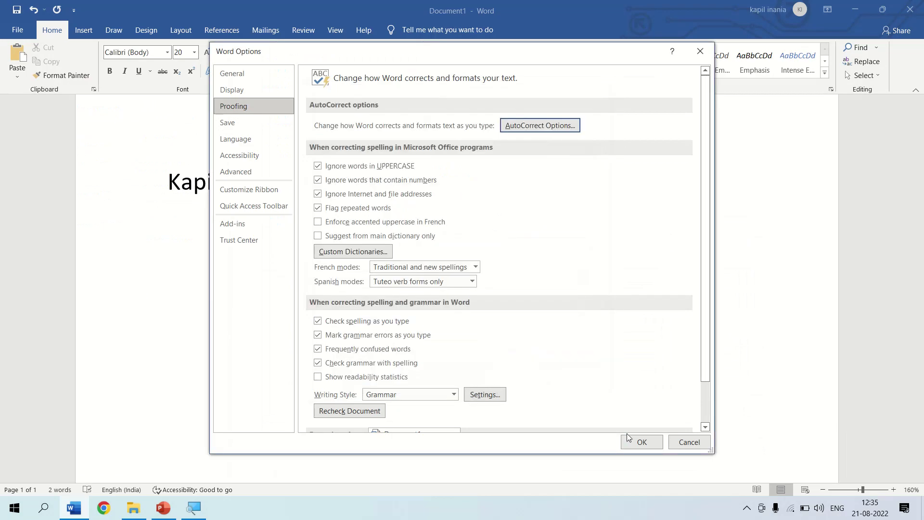
pyautogui.click(632, 441)
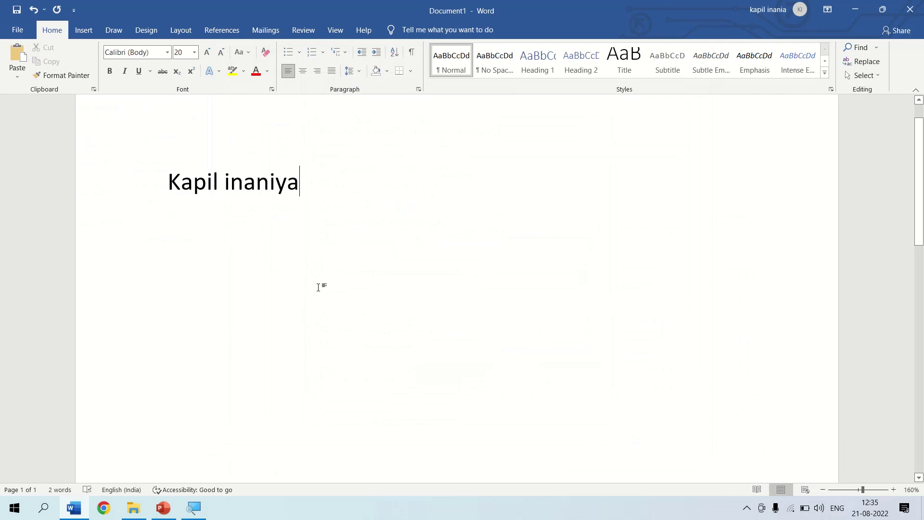
# - Insert a second line with the full name by expanding the k* shortcut
pyautogui.press('Return')
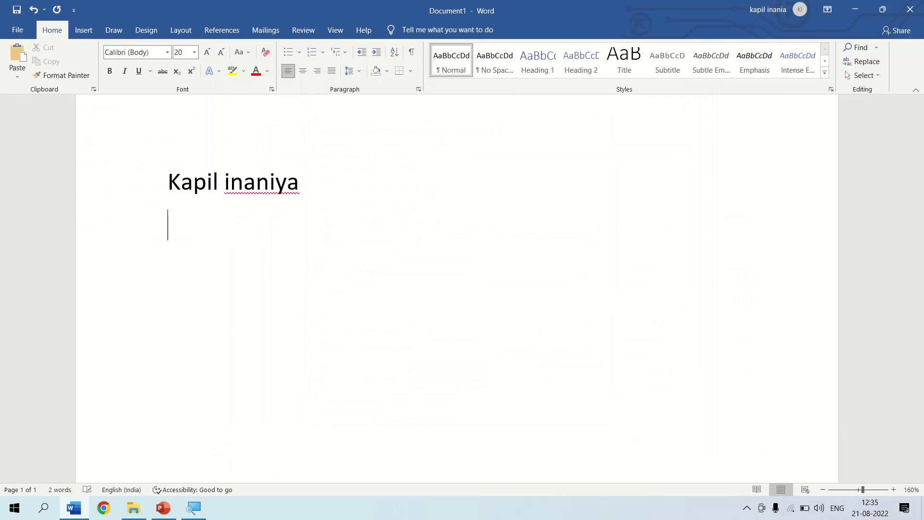
pyautogui.write('k')
pyautogui.press('F3')
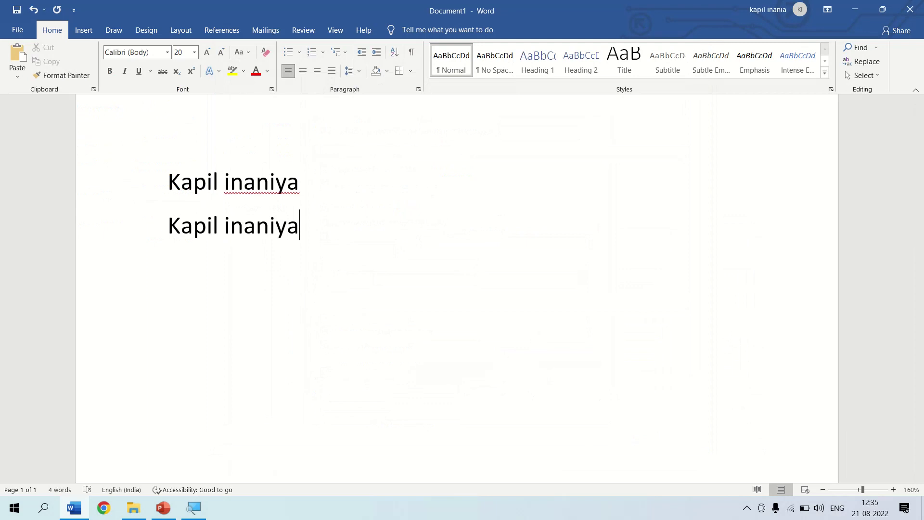
# - Type 'This is java' on a third line and select it
pyautogui.press('Return')
pyautogui.write('This is jav')
pyautogui.press('BackSpace')
pyautogui.write('ava')
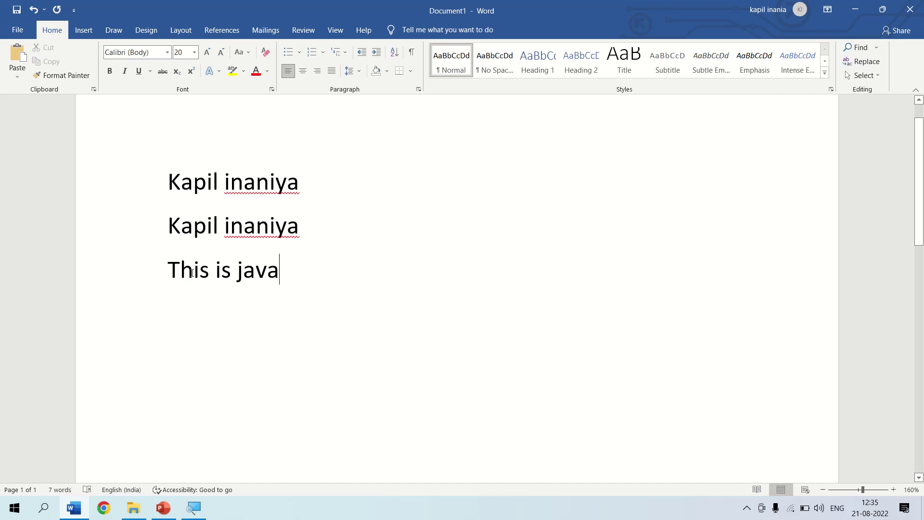
pyautogui.moveTo(167, 273); pyautogui.dragTo(293, 272)
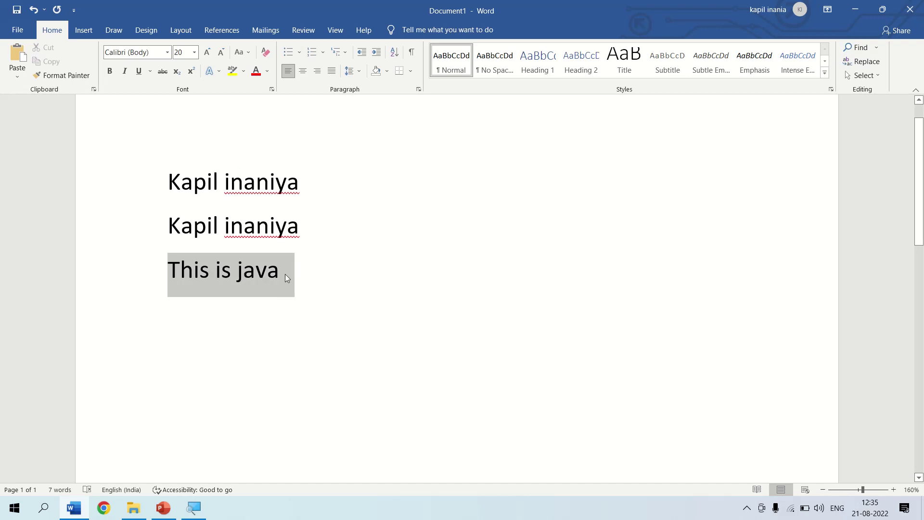
# - Save the selected 'This is java' as a formatted-text AutoCorrect entry for j*, closing both dialogs
pyautogui.click(16, 31)
pyautogui.click(34, 474)
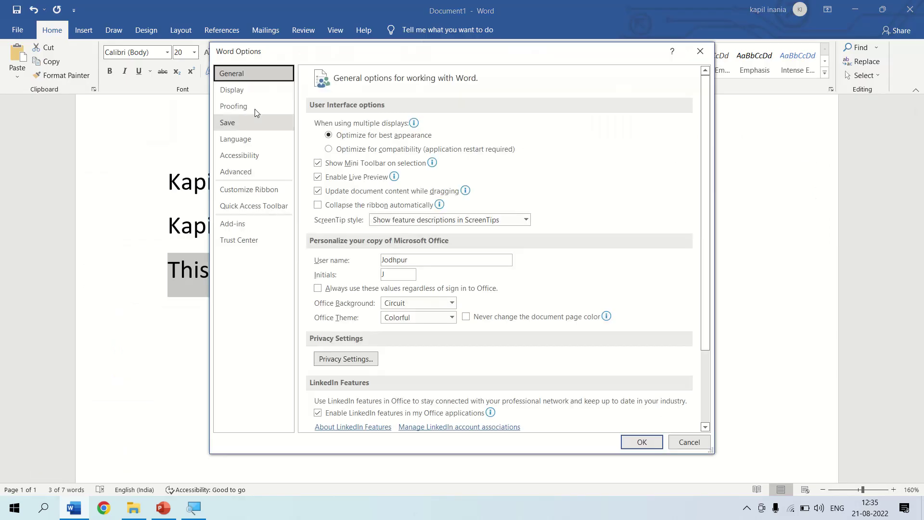
pyautogui.click(236, 107)
pyautogui.click(548, 125)
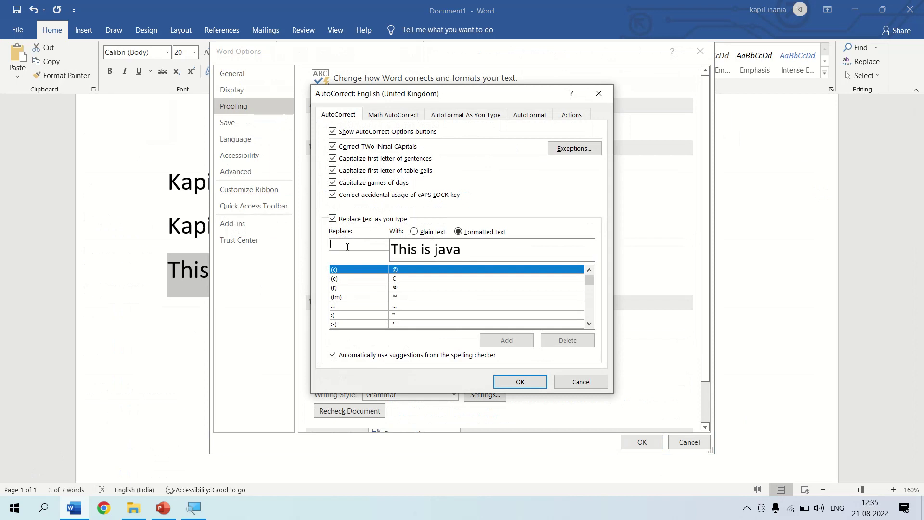
pyautogui.write('j*')
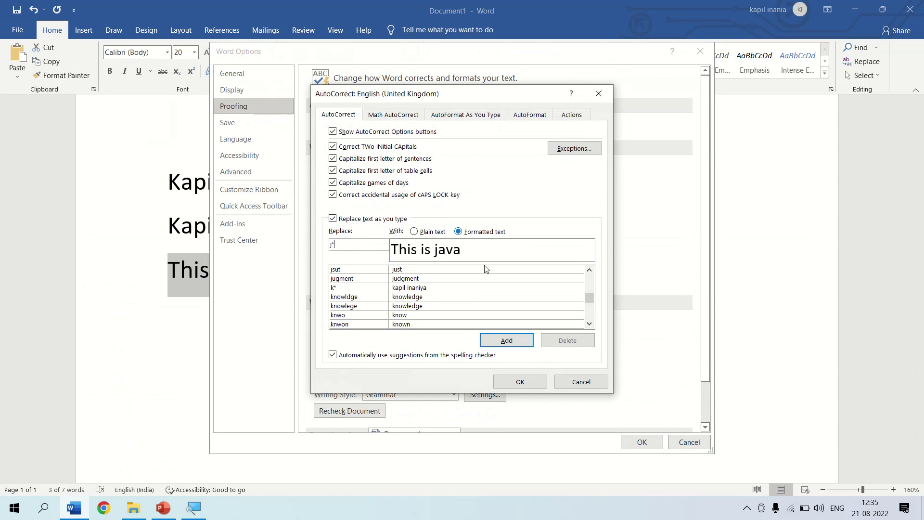
pyautogui.click(511, 341)
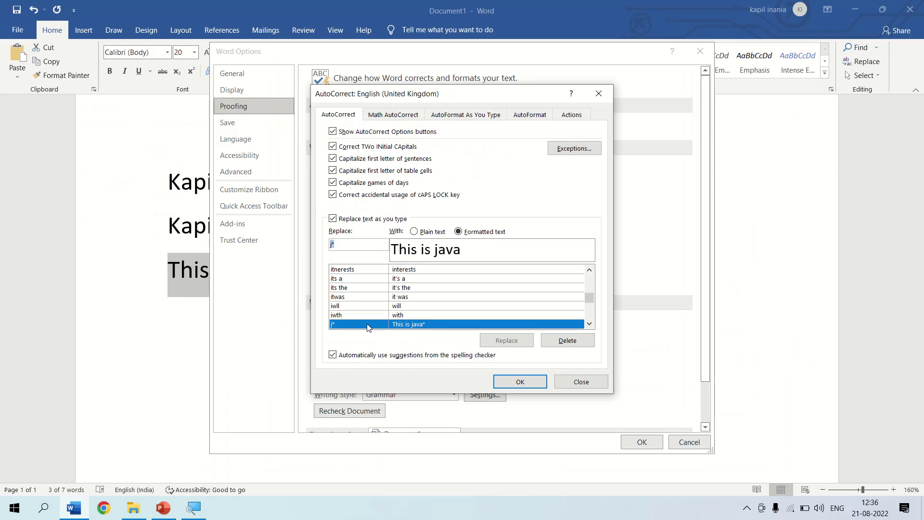
pyautogui.click(522, 381)
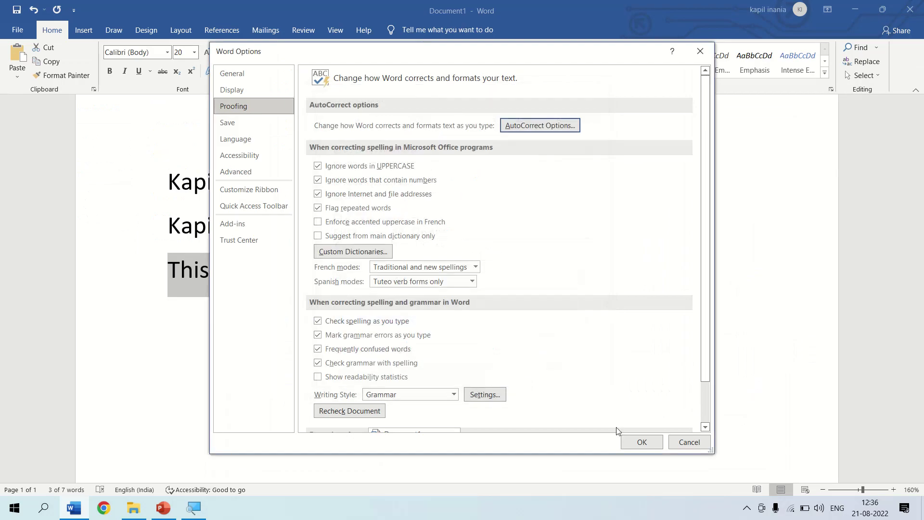
pyautogui.click(643, 442)
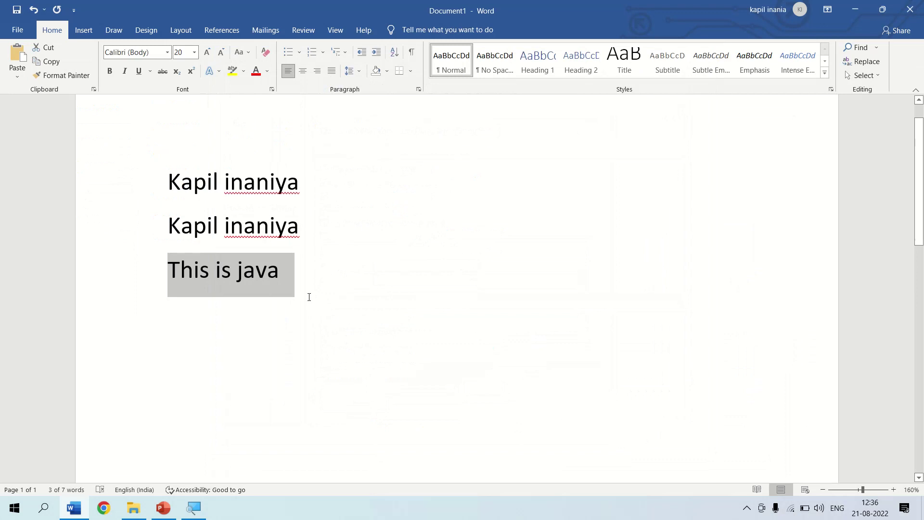
# - Add a fourth 'This is java' line via j* and a fifth full-name line via k*
pyautogui.click(307, 274)
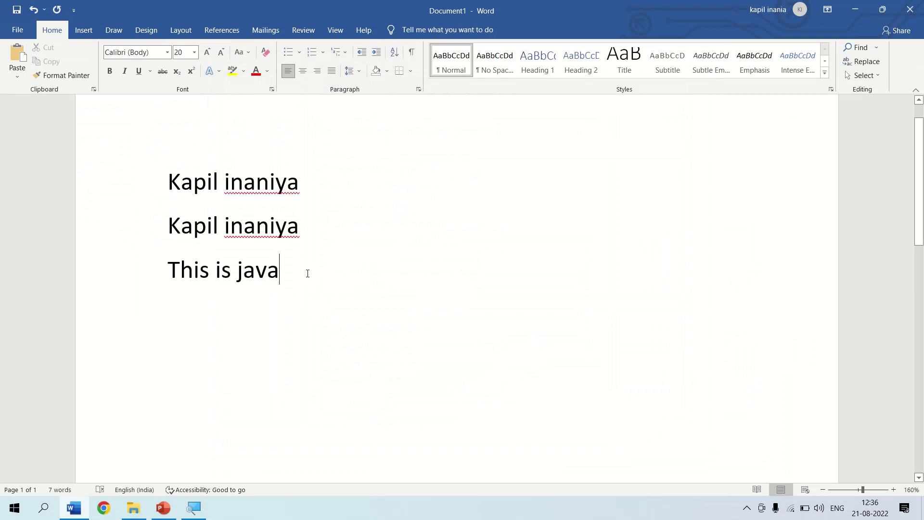
pyautogui.press('Return')
pyautogui.write('j')
pyautogui.press('Return')
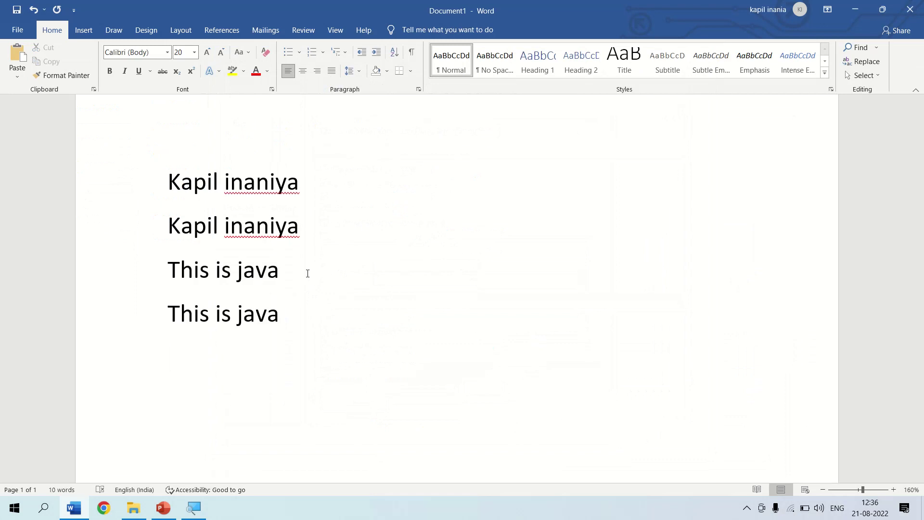
pyautogui.write('k*')
pyautogui.press('F3')
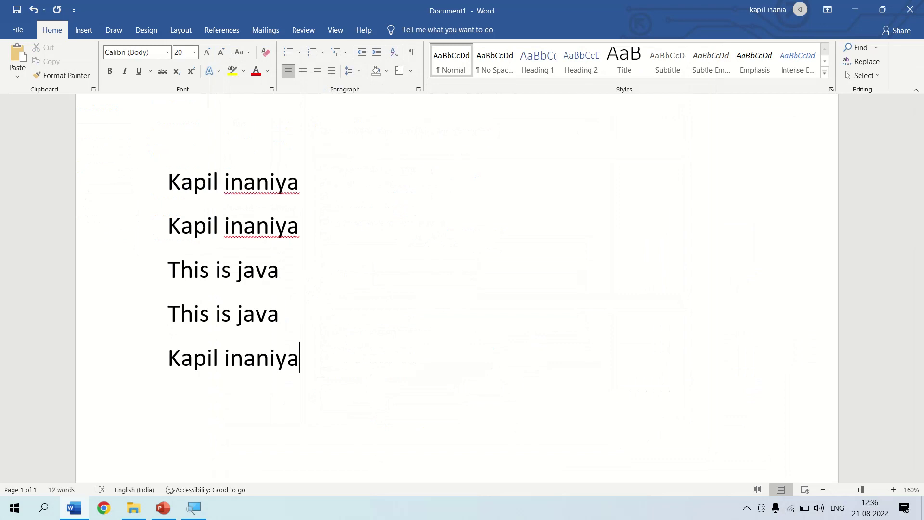